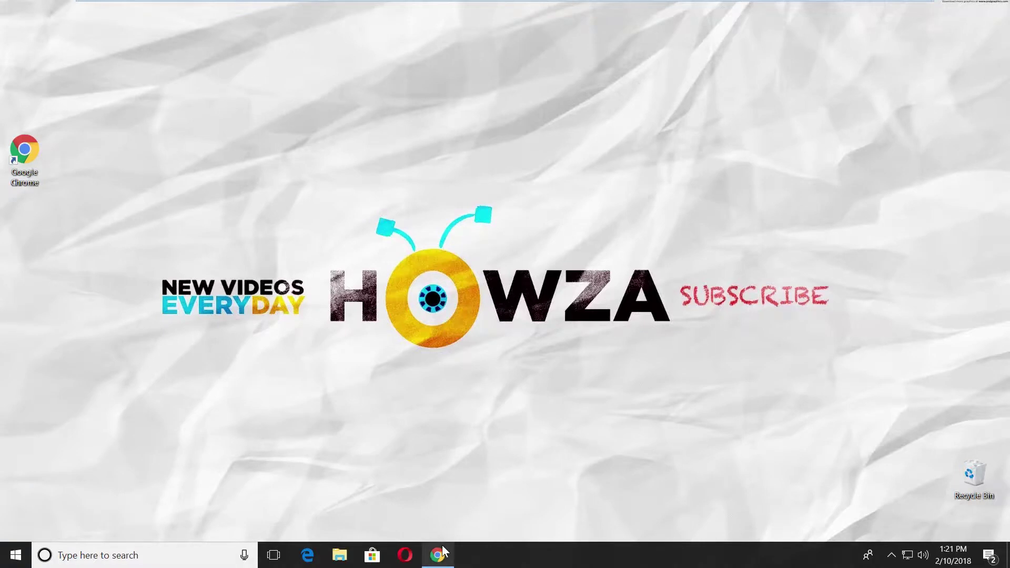
Step: Restore the Chrome window that shows the HOWZA channel home page
click(442, 546)
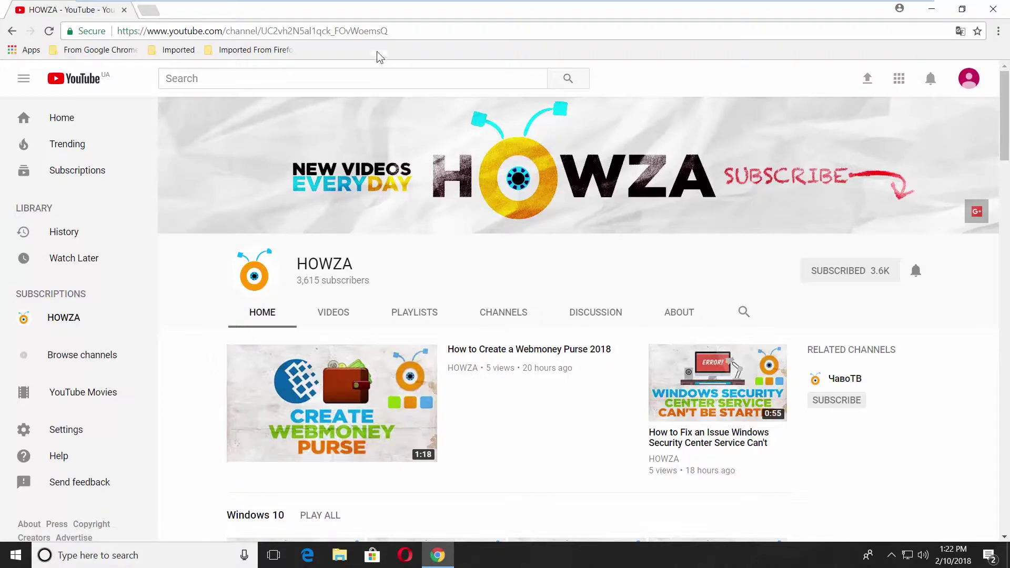
Step: Load the HOWZA channel's /about page to see its 12 Mar 2013 join date
click(404, 31)
click(403, 31)
text(/)
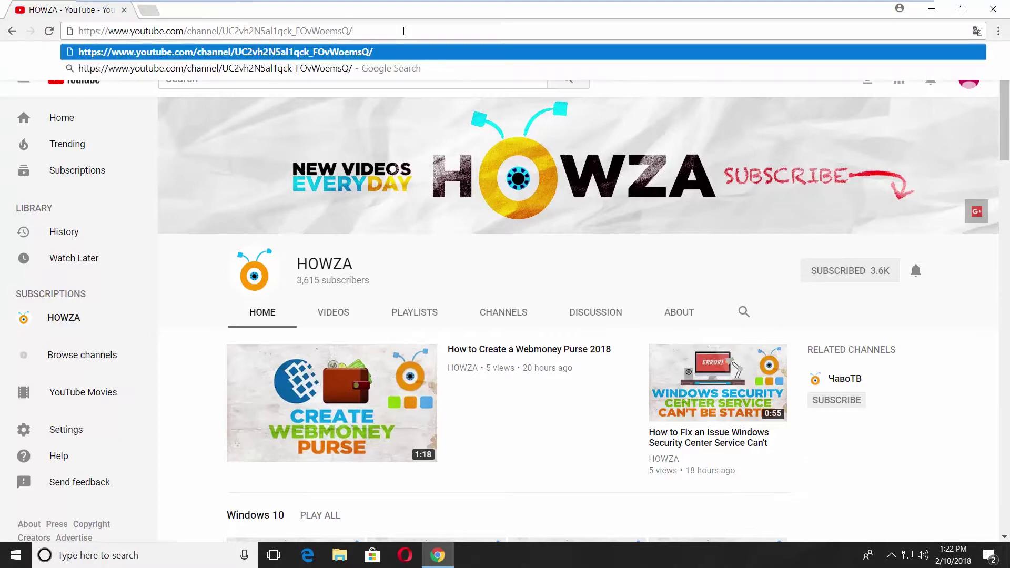
text(about)
key(Return)
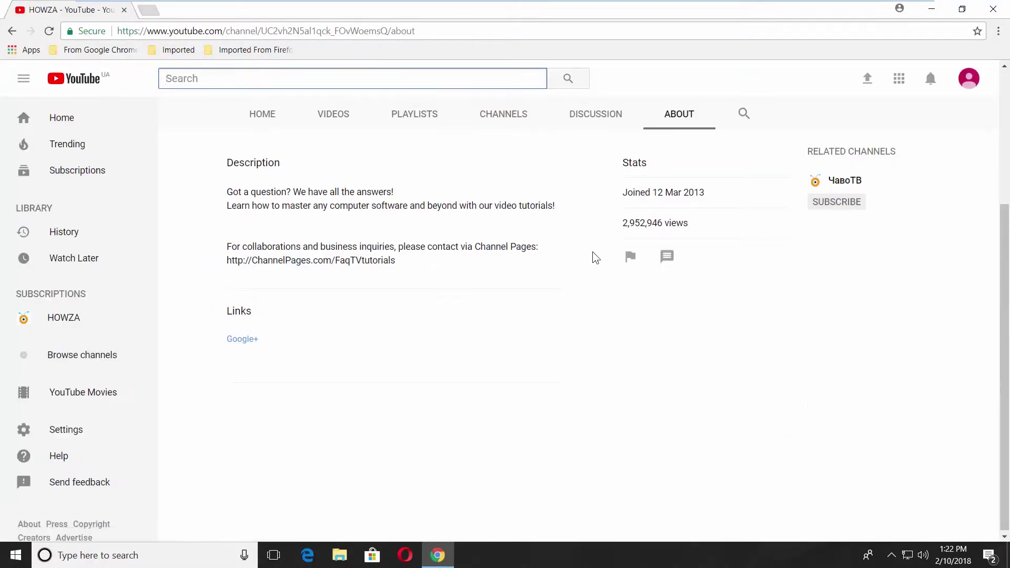
scroll(597, 263, up, 3)
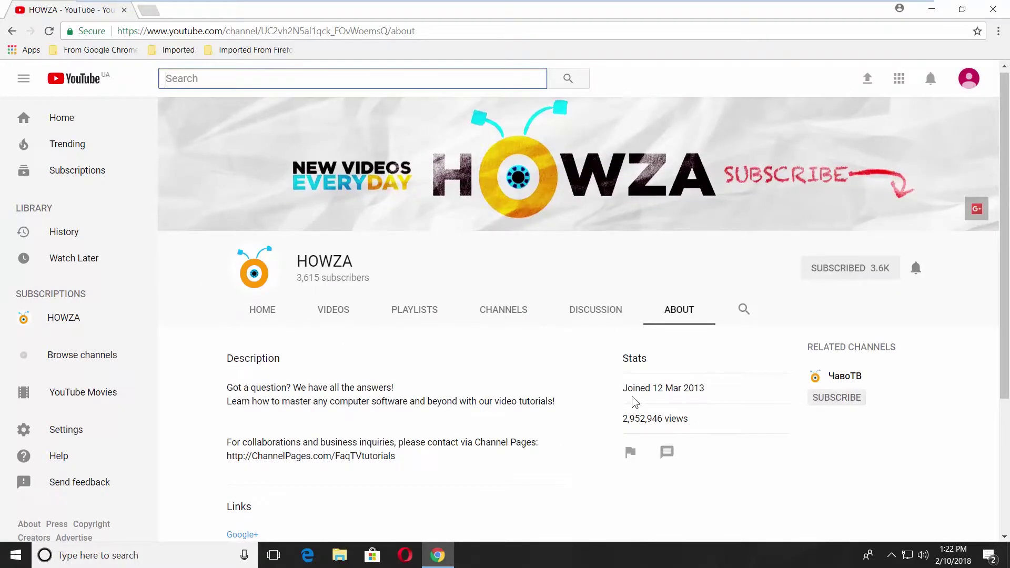
Step: Revisit the HOWZA About tab, then switch to the account's Creator Studio dashboard
key(alt+Left)
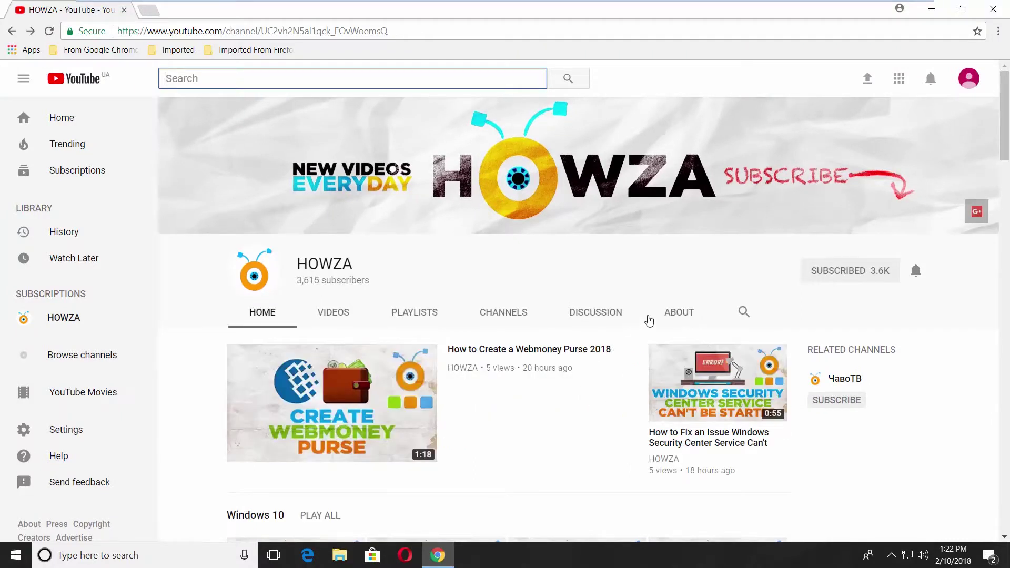
click(678, 312)
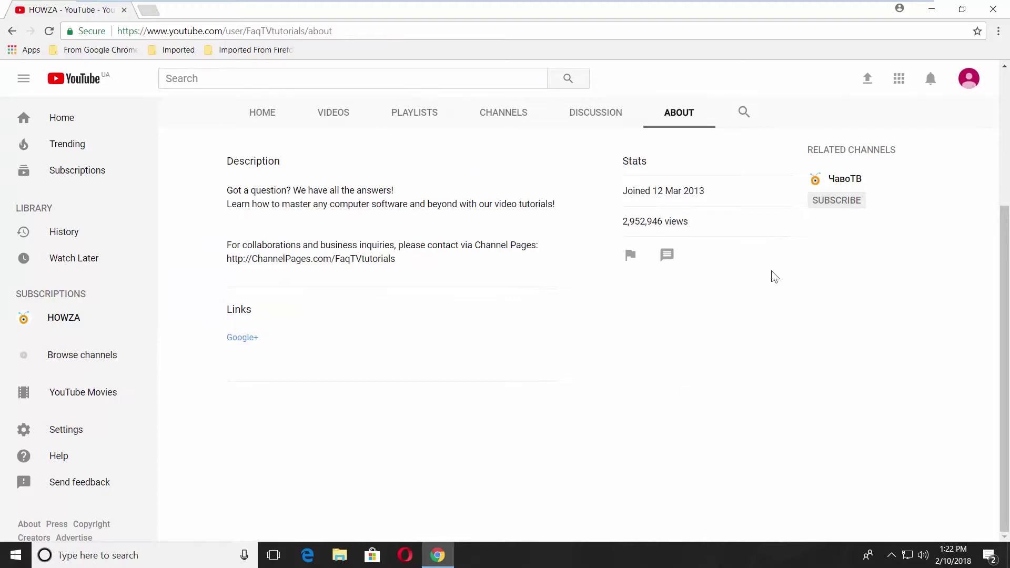
click(970, 82)
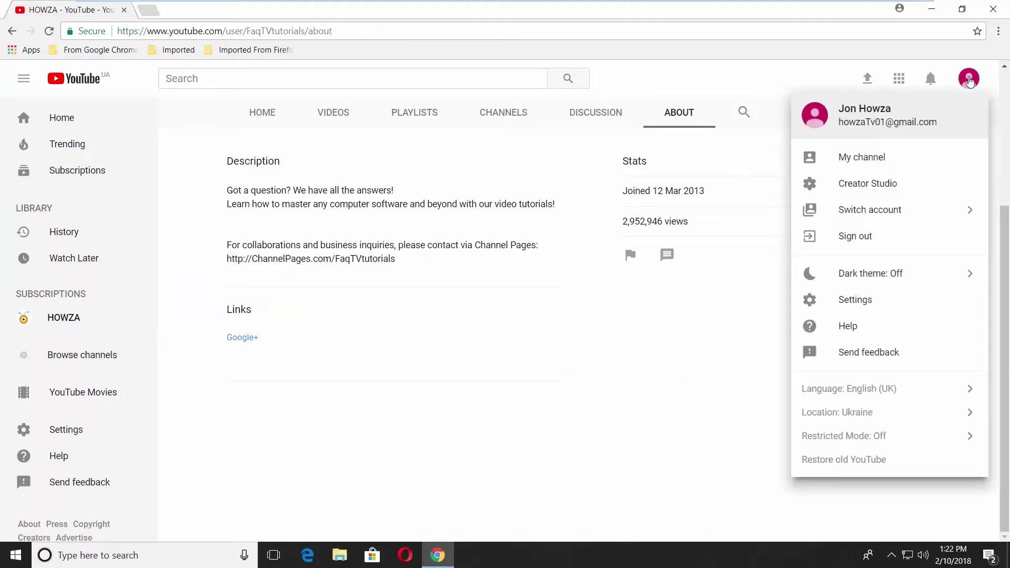
click(869, 184)
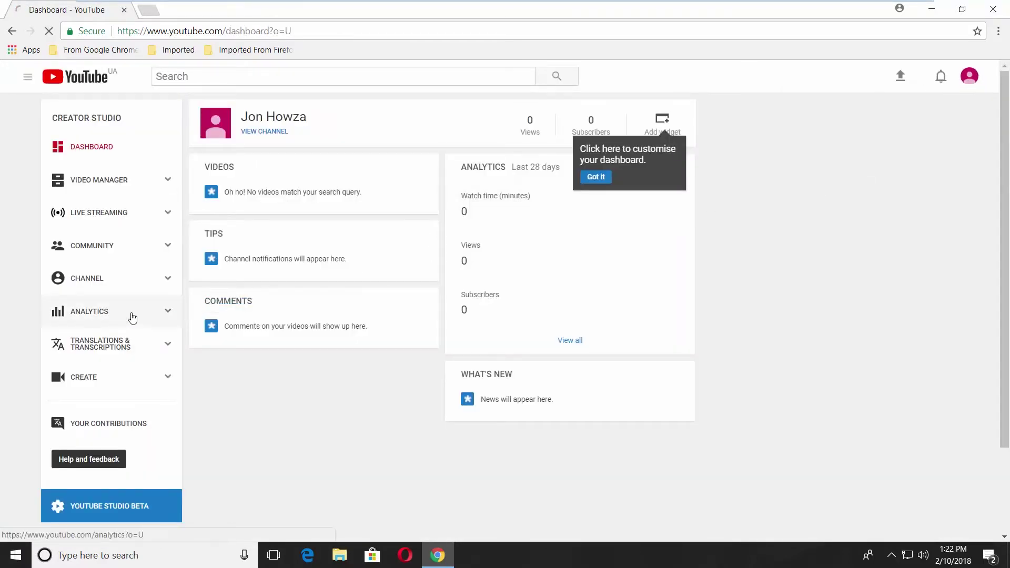
click(132, 317)
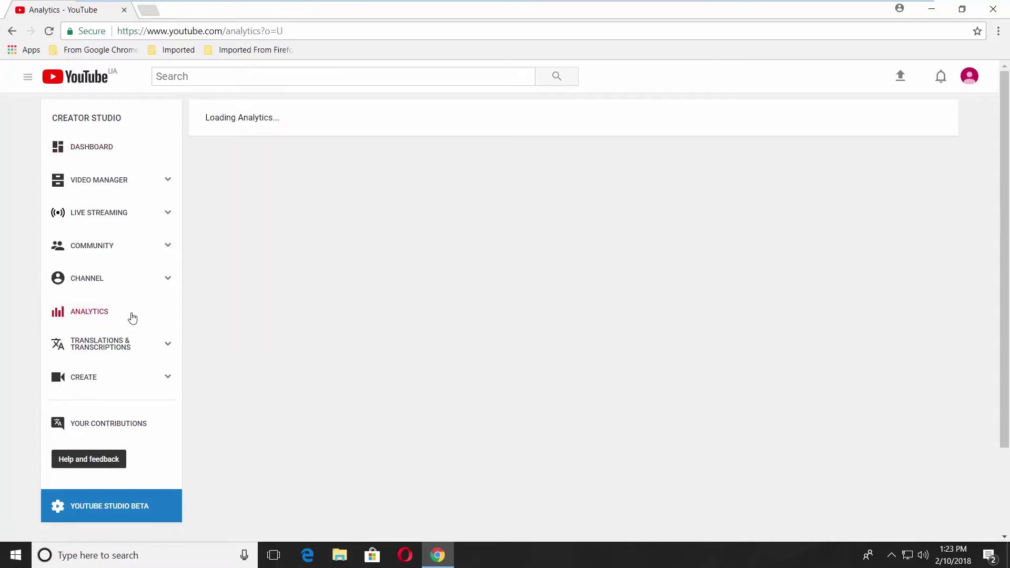